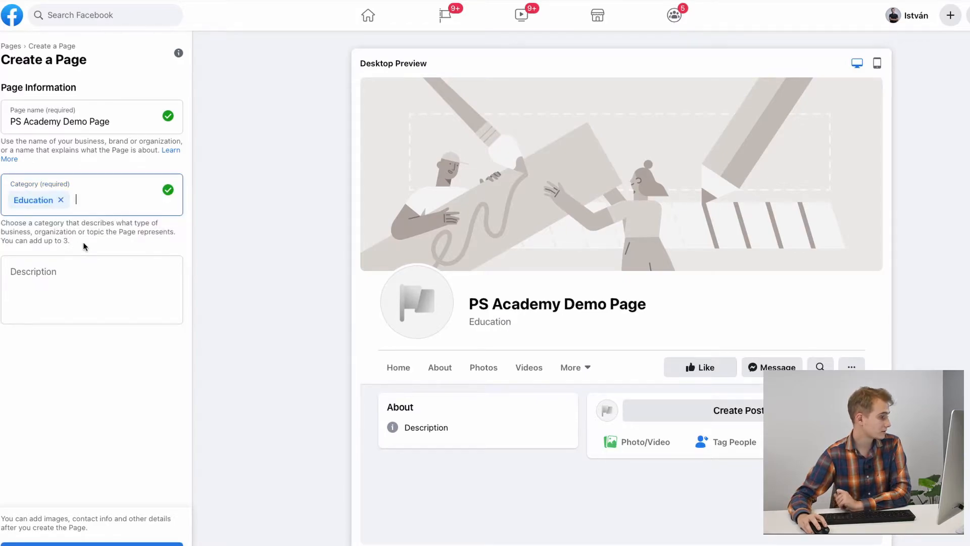
# - Add Marketing Agency and Advertising/Marketing as further categories for the Page
pyautogui.write('marketing')
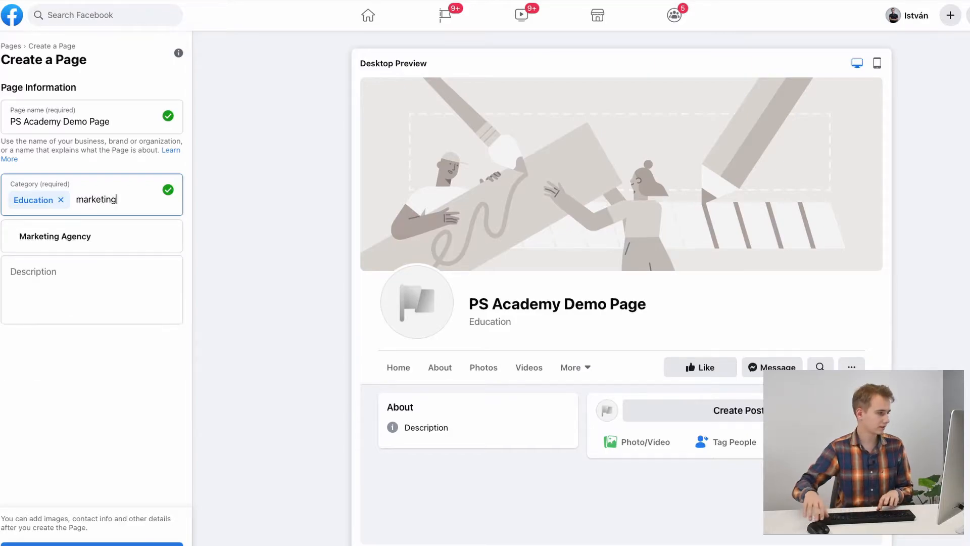
pyautogui.click(78, 238)
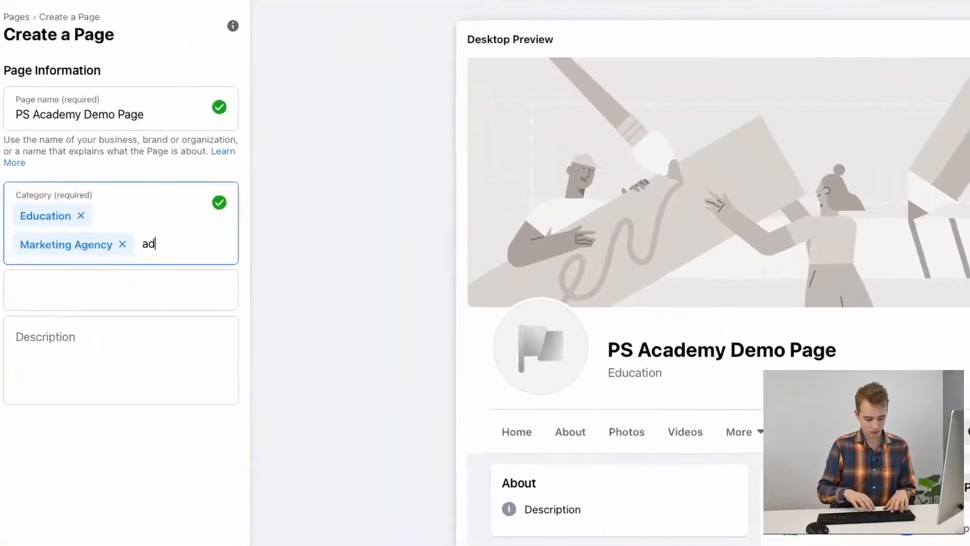
pyautogui.write('ver')
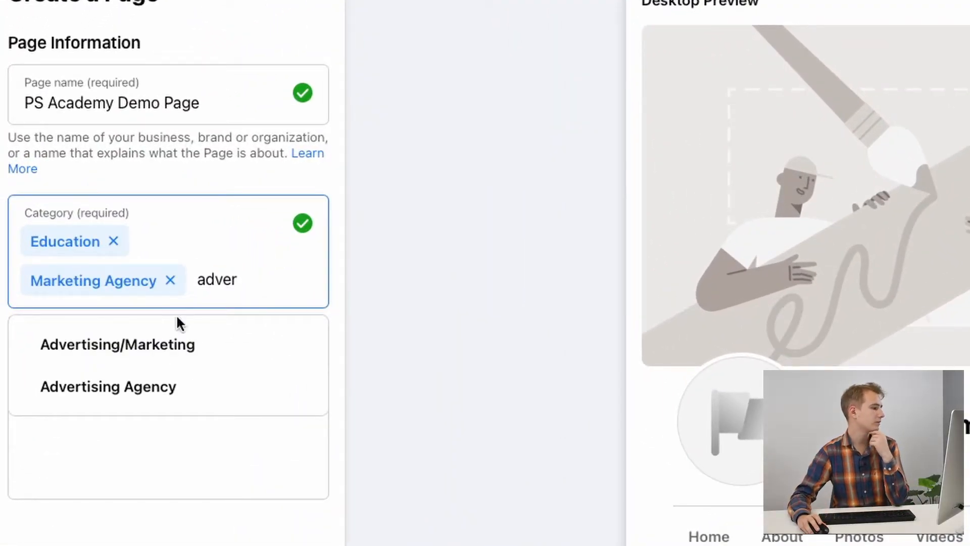
pyautogui.click(249, 354)
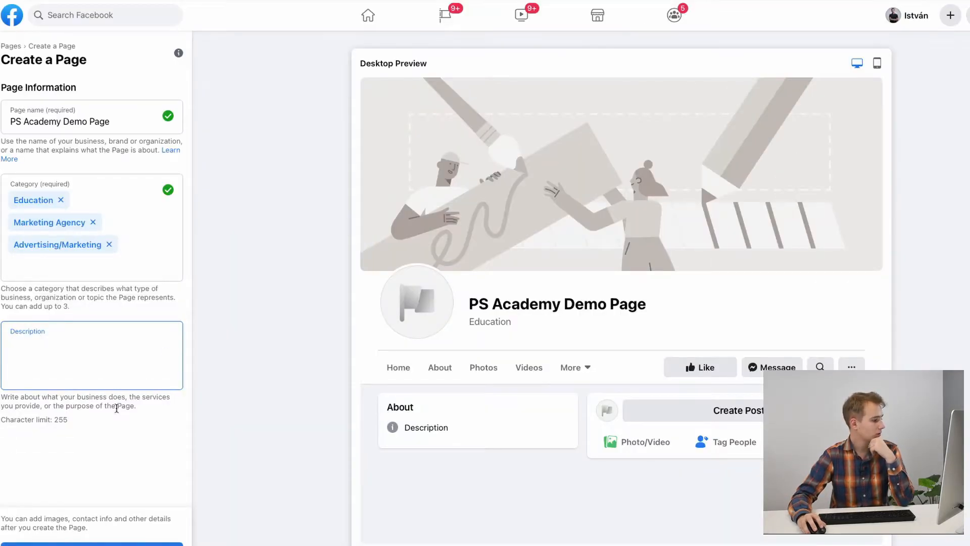
# - Write the Page description "PS Academy is where amateur Digital Marketers turn pro!"
pyautogui.click(198, 526)
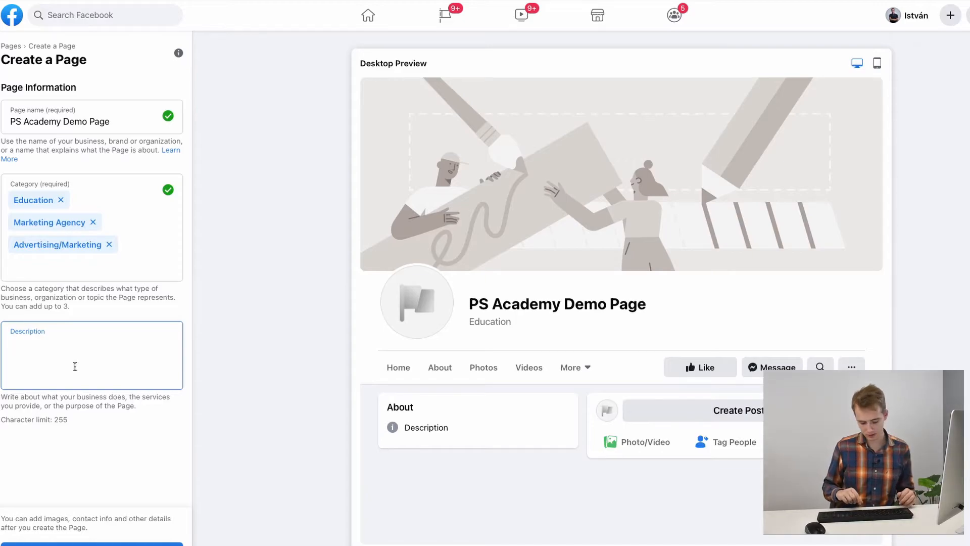
pyautogui.write('P')
pyautogui.write('S Acade')
pyautogui.write('my is whe')
pyautogui.write('re amate')
pyautogui.write('ur Ad')
pyautogui.write('Dig')
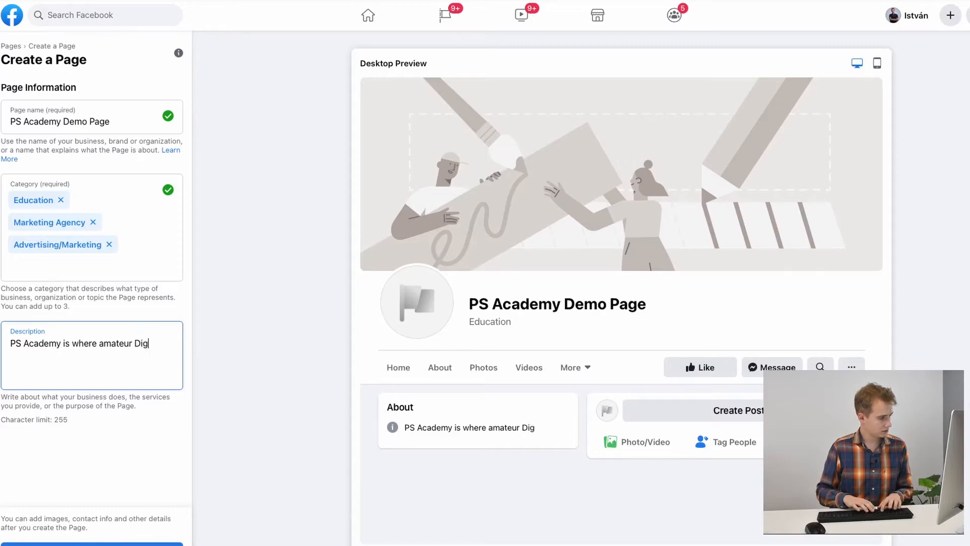
pyautogui.write('ital Marke')
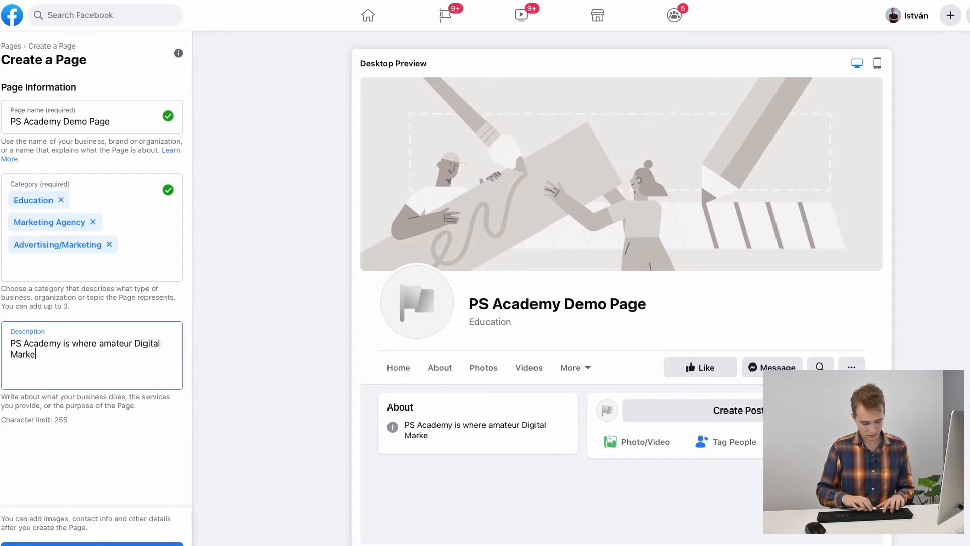
pyautogui.write('ters turn pro!')
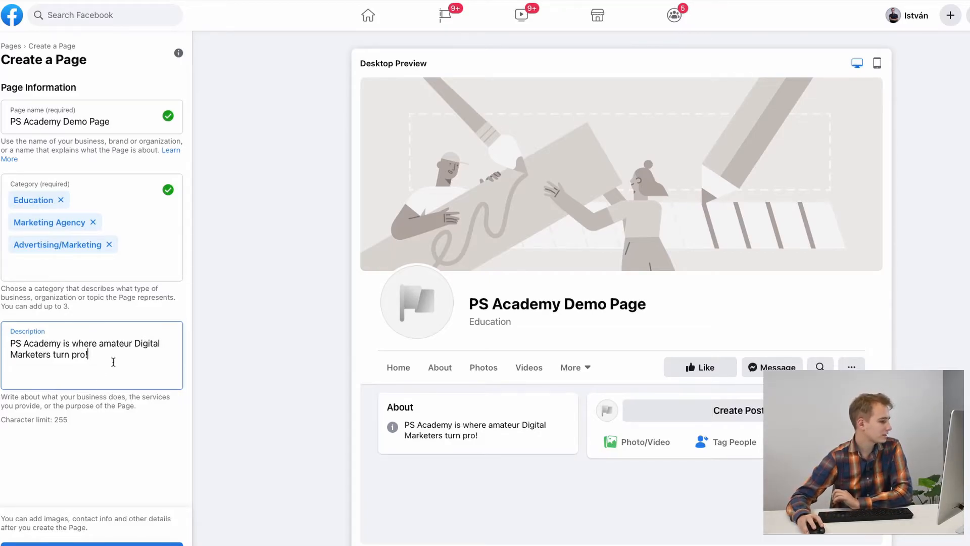
pyautogui.moveTo(107, 359); pyautogui.dragTo(29, 344)
pyautogui.click(69, 403)
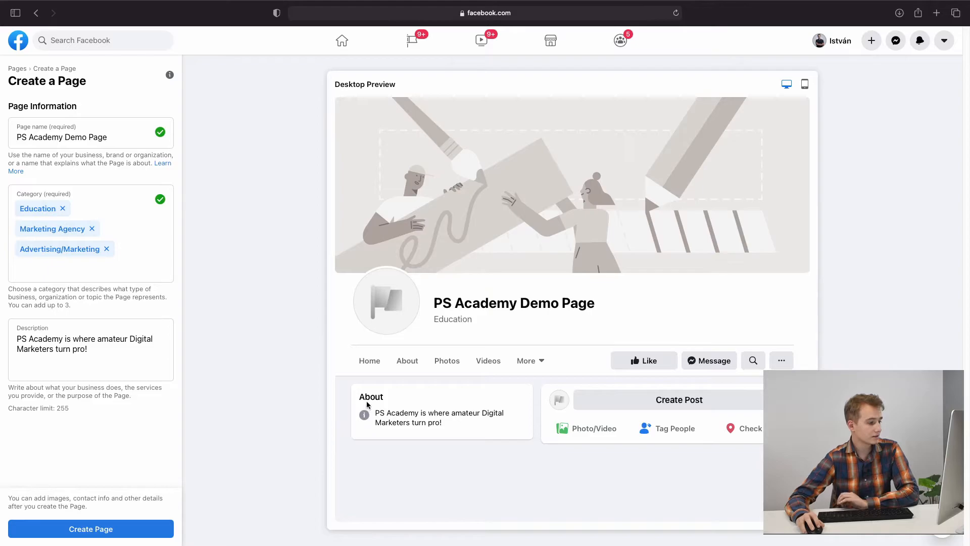
pyautogui.click(114, 360)
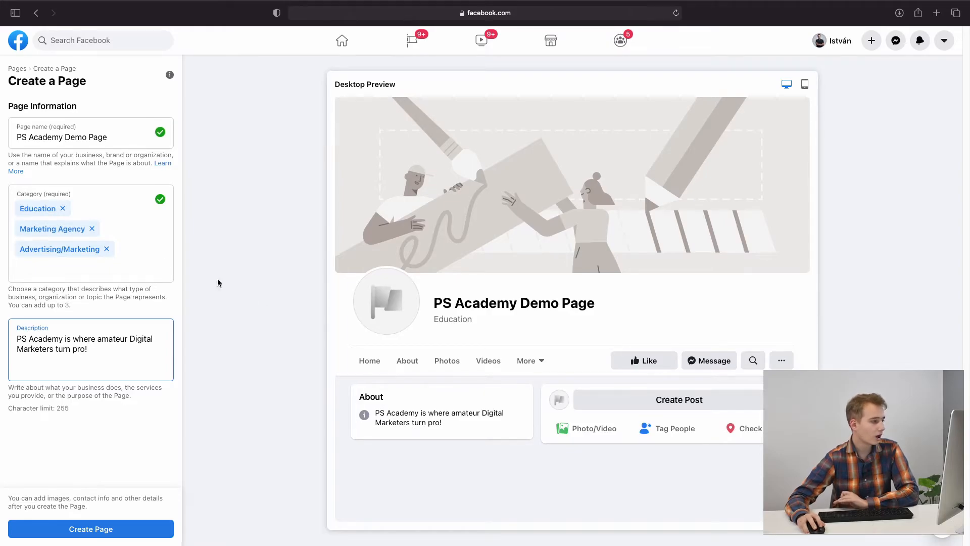
# - Try to create the Page under the name PS Academy Demo Page
pyautogui.click(110, 140)
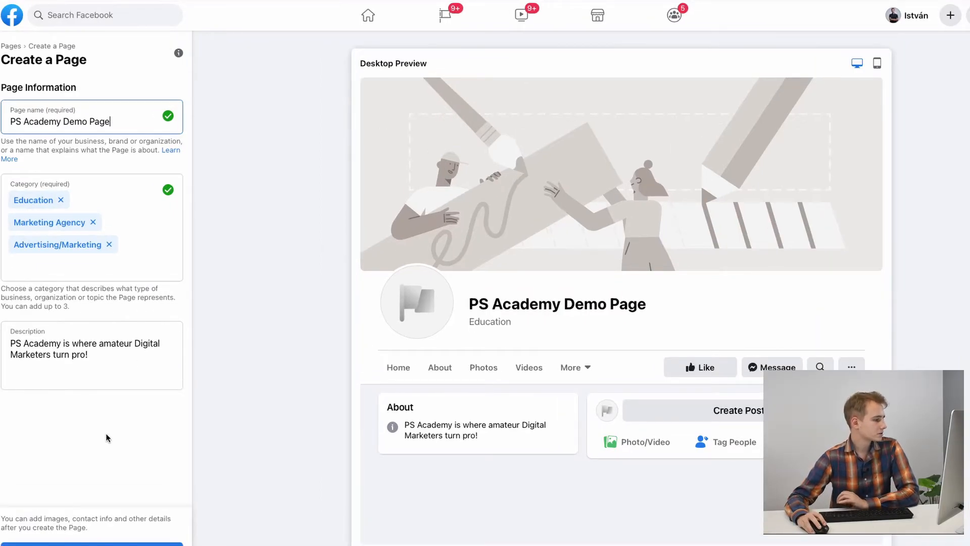
pyautogui.click(101, 544)
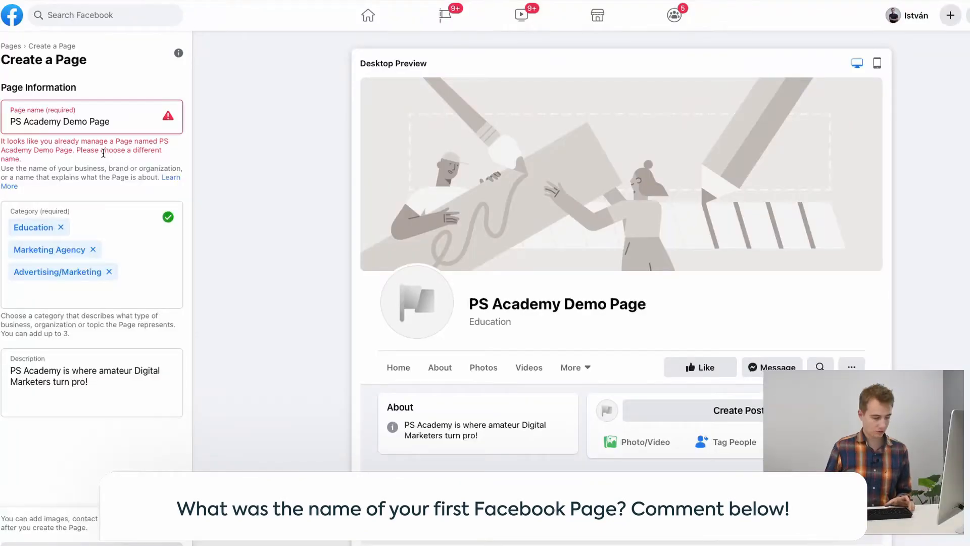
# - Shorten the Page name to PS Academy Demo and create the Page
pyautogui.press('BackSpace')
pyautogui.press('BackSpace')
pyautogui.press('BackSpace')
pyautogui.press('BackSpace')
pyautogui.press('BackSpace')
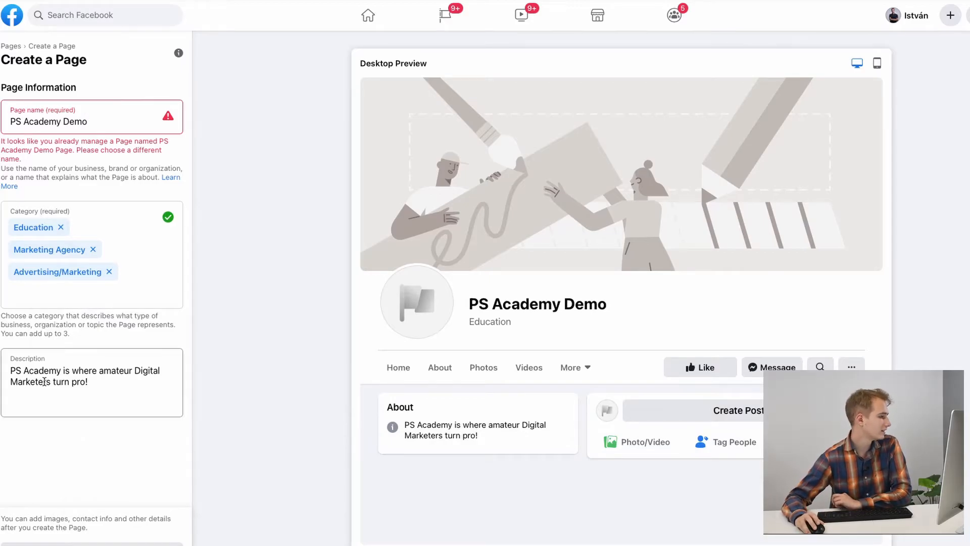
pyautogui.click(83, 544)
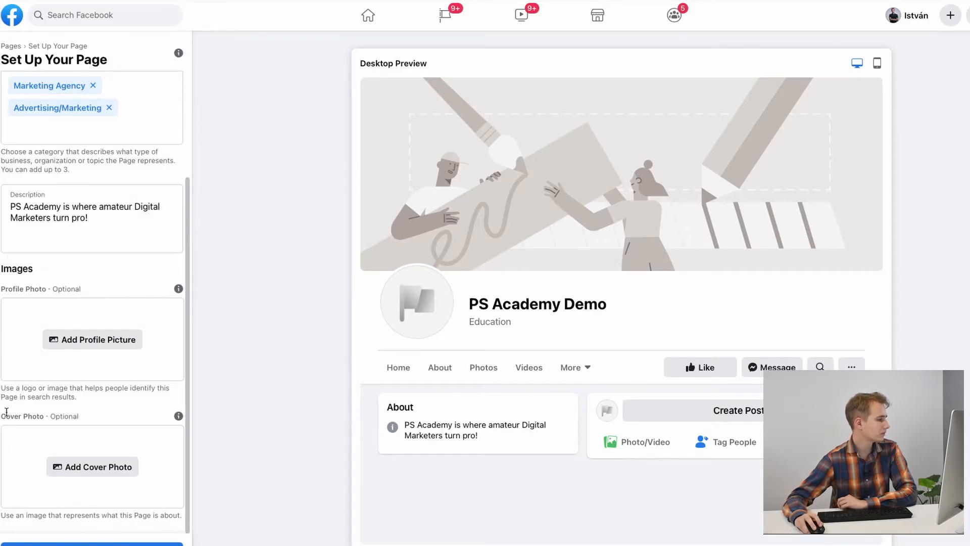
# - Check the recommended profile photo size and upload ps academy 1.png from the Desktop folder as the profile picture
pyautogui.moveTo(178, 289)
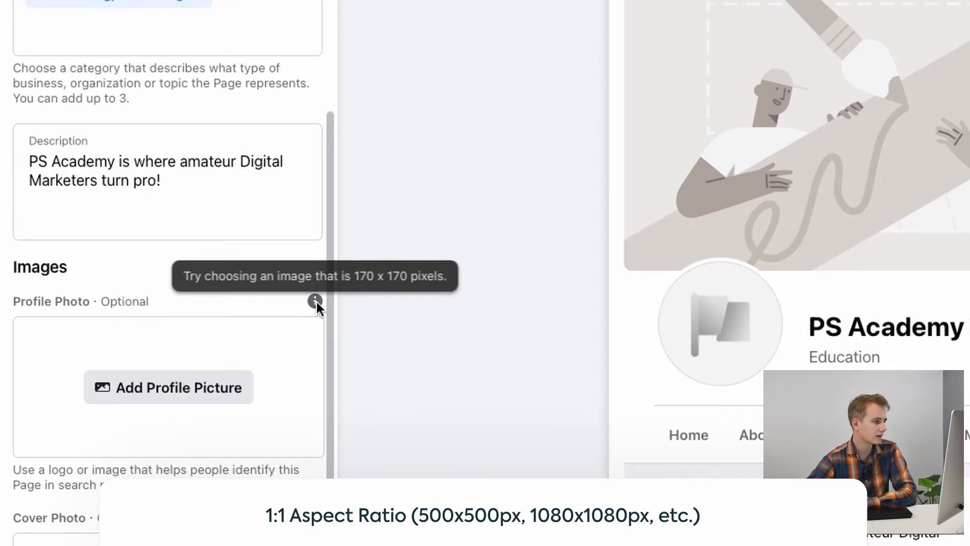
pyautogui.scroll(-5, 312, 394)
pyautogui.moveTo(313, 288)
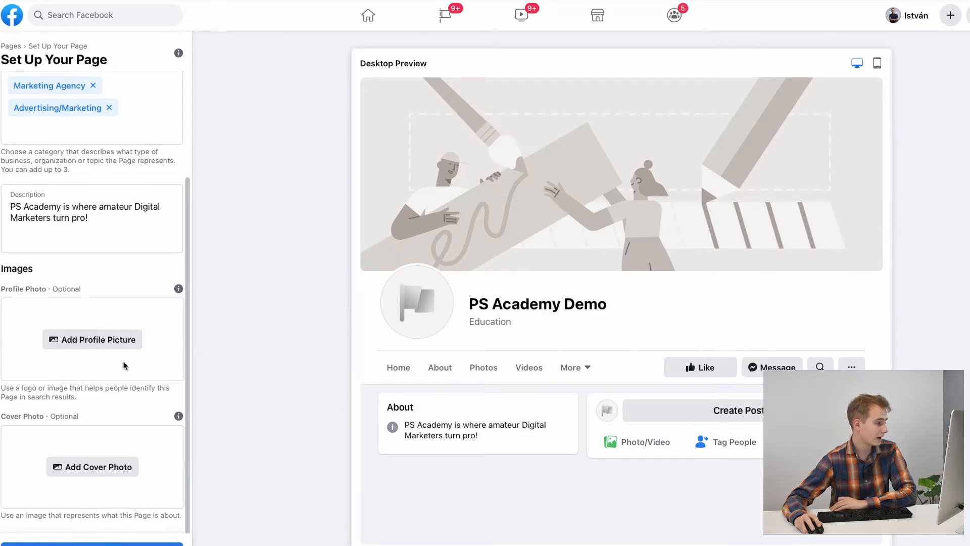
pyautogui.click(96, 340)
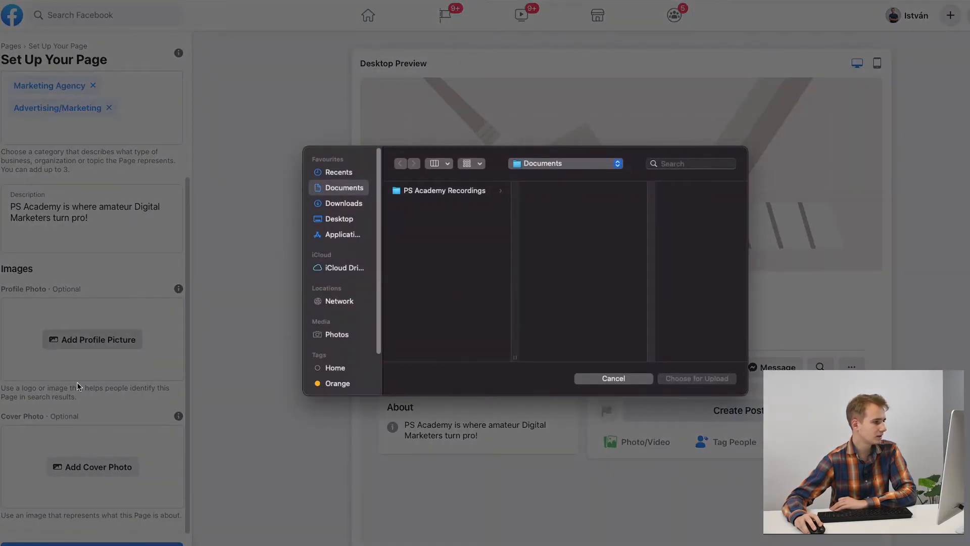
pyautogui.click(340, 219)
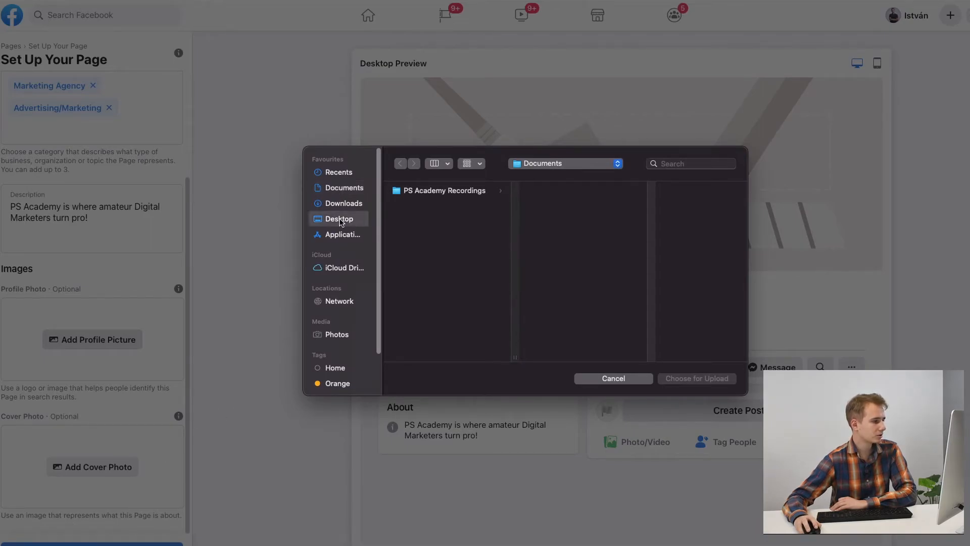
pyautogui.click(431, 195)
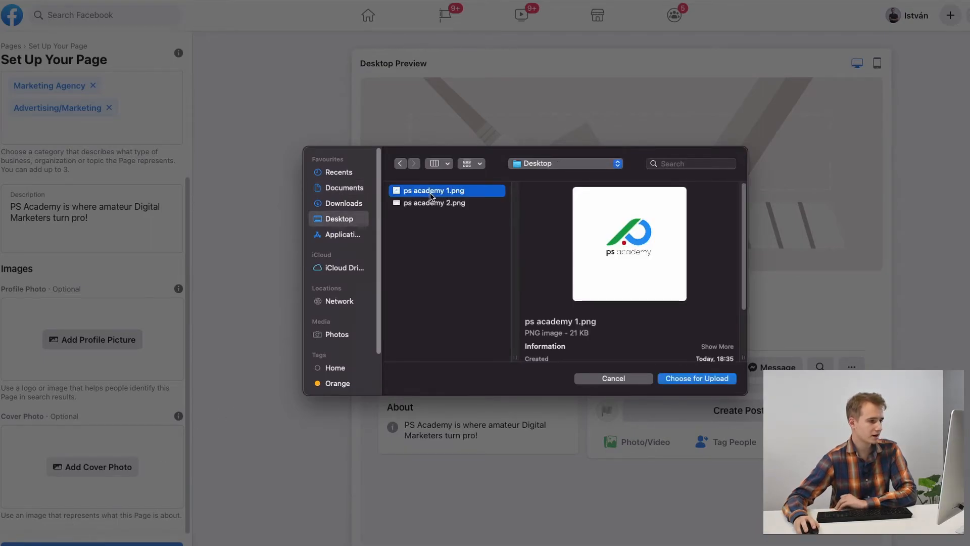
pyautogui.click(680, 379)
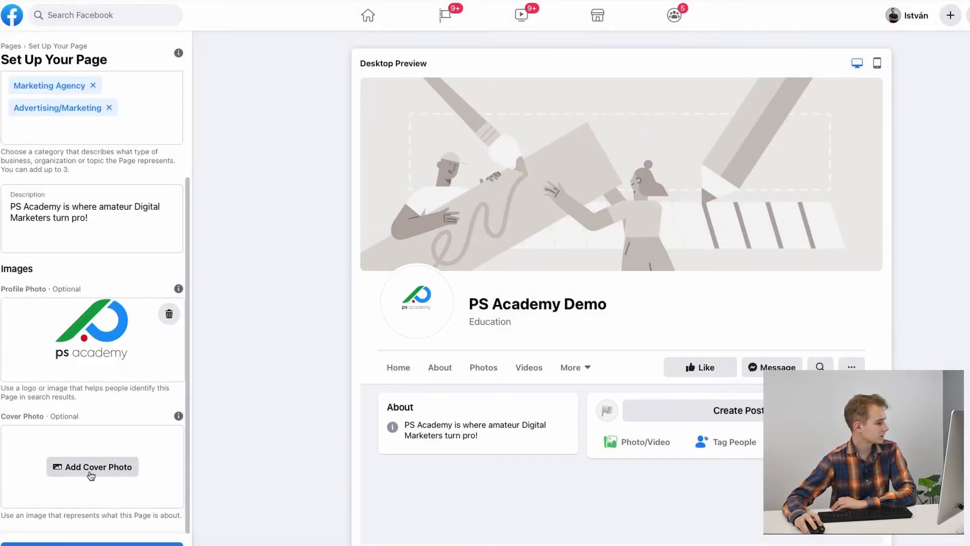
# - Upload ps academy 2.png as the cover photo and shift the image down within its frame
pyautogui.click(89, 474)
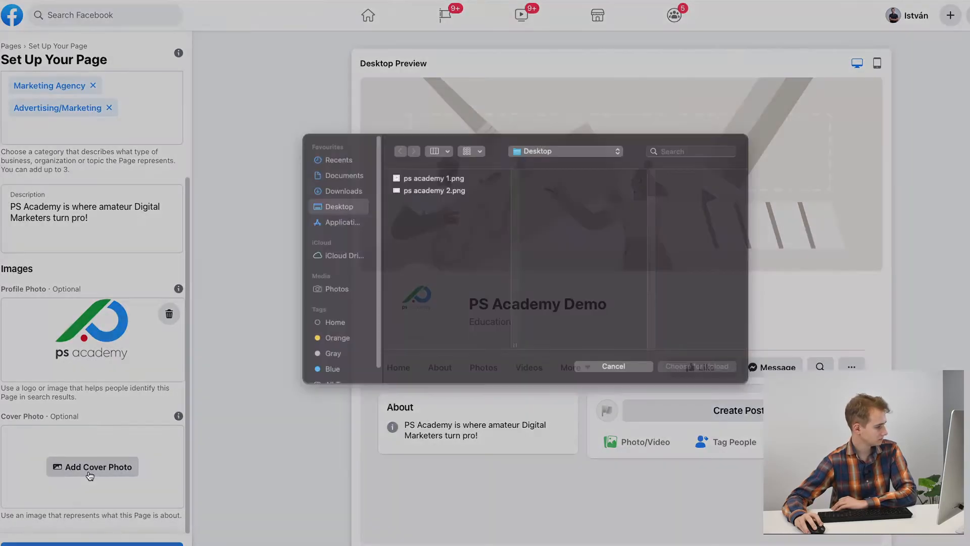
pyautogui.click(417, 204)
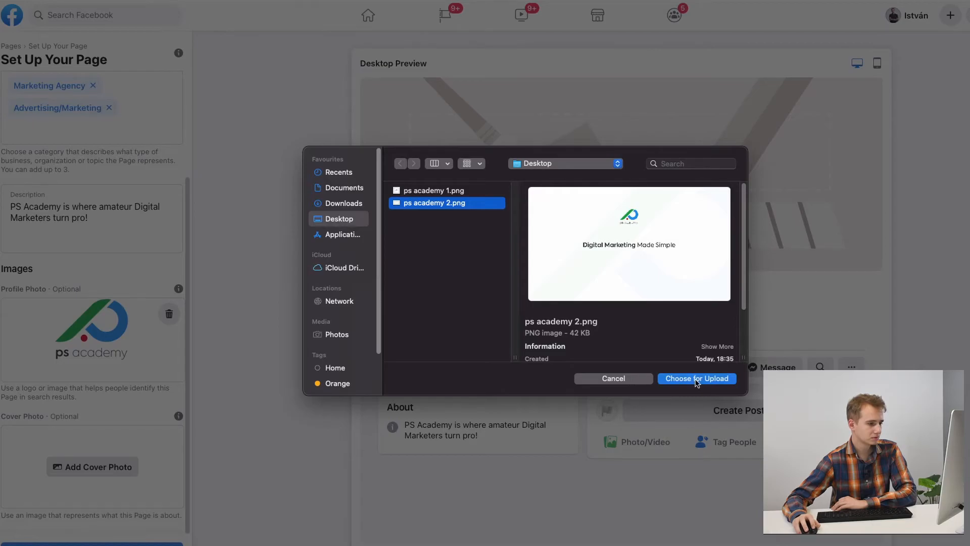
pyautogui.click(696, 380)
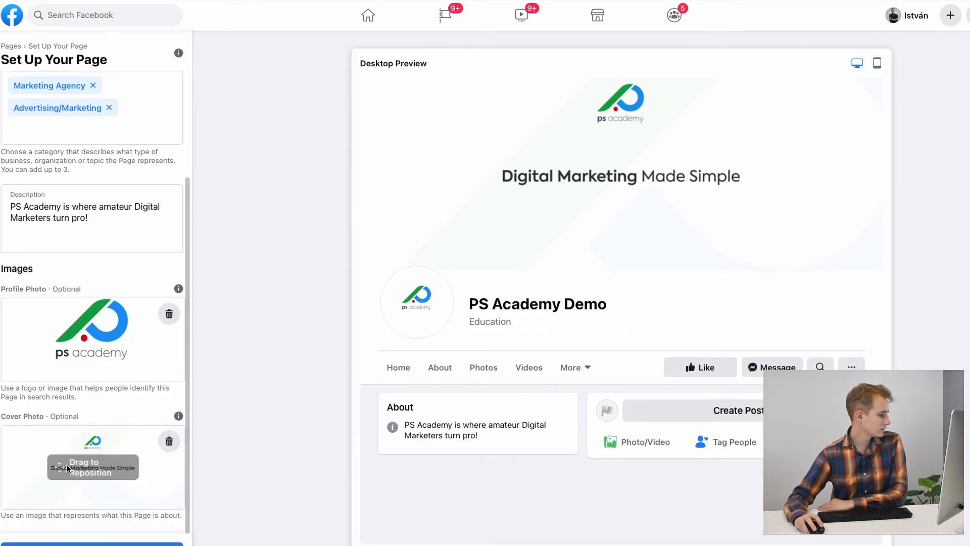
pyautogui.moveTo(50, 478); pyautogui.dragTo(49, 489)
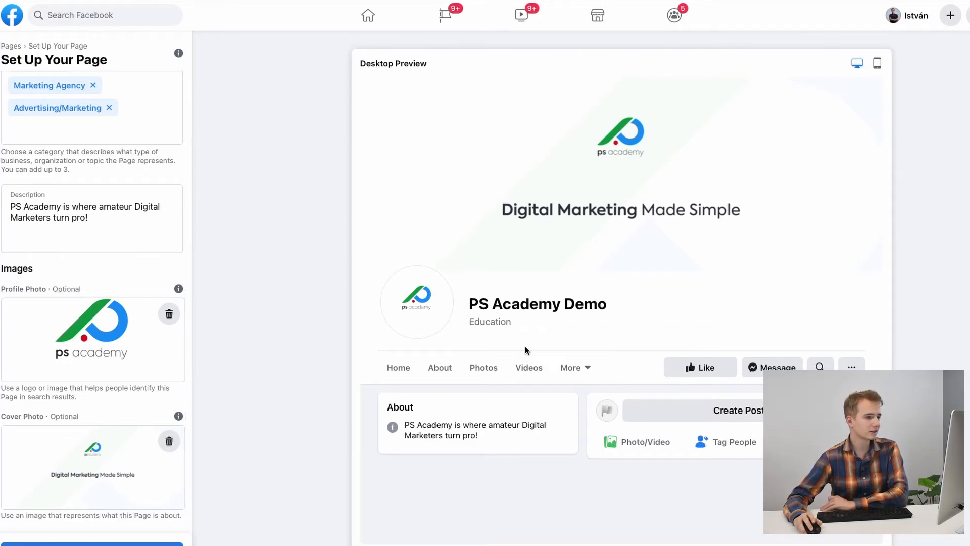
# - Preview the Page in the mobile layout and save the Page setup
pyautogui.click(878, 65)
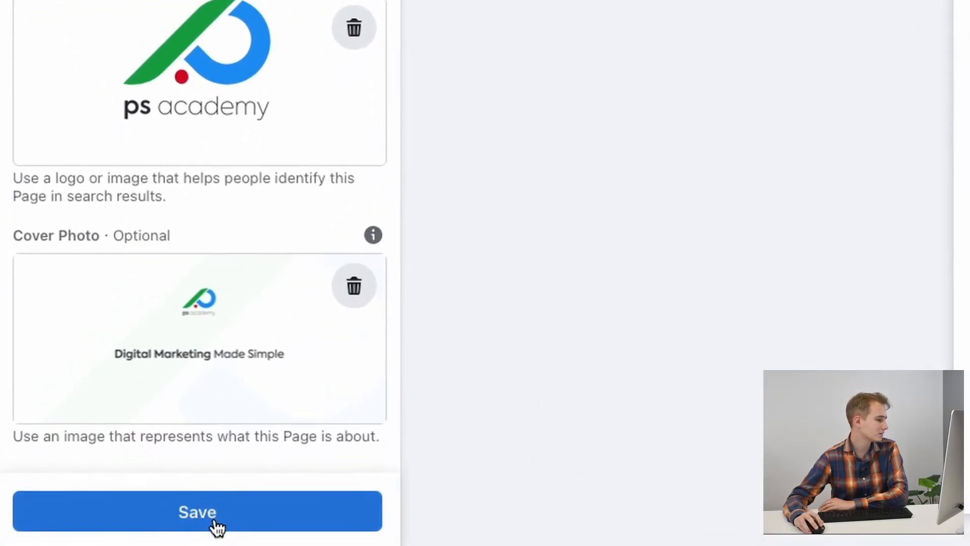
pyautogui.click(222, 521)
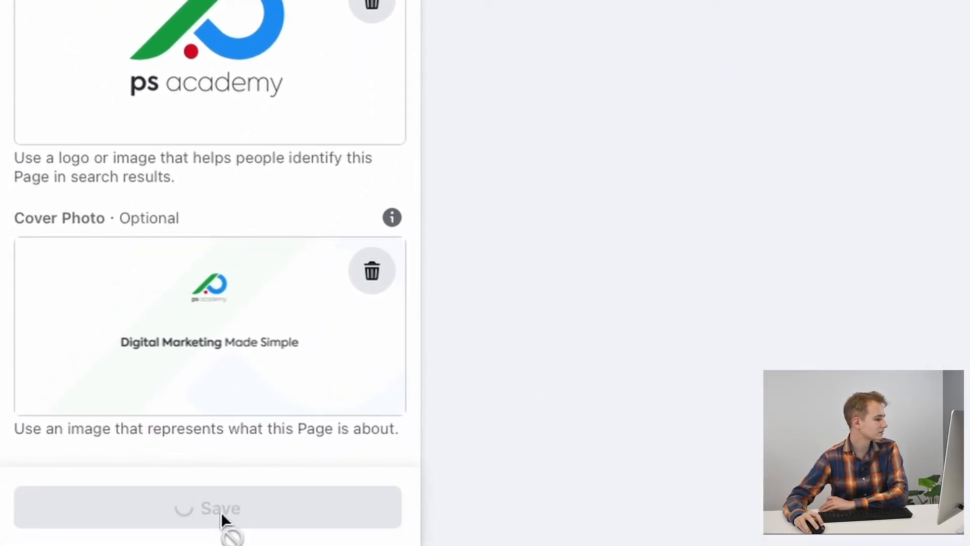